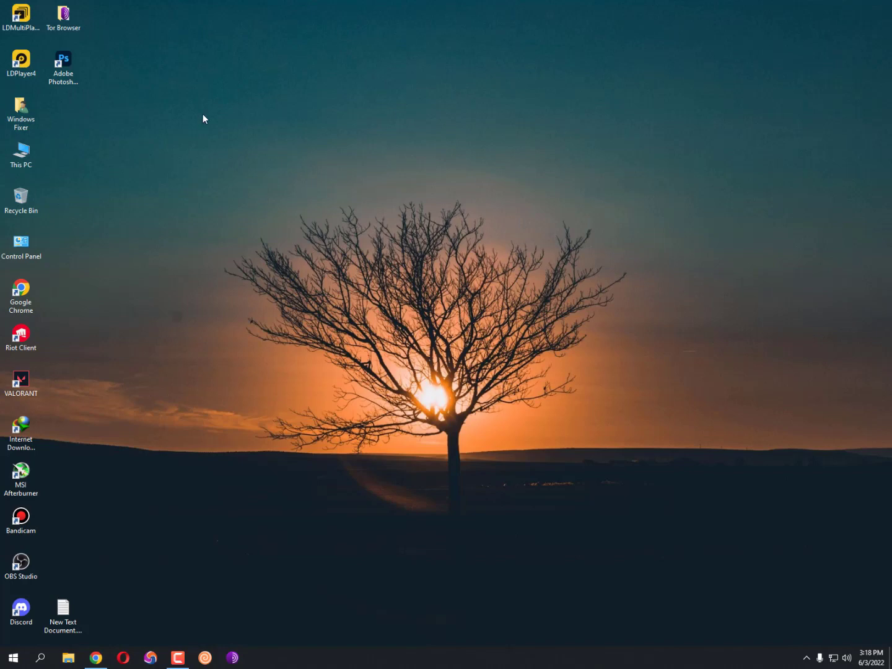
Launch NVIDIA Control Panel from the desktop right-click menu
right_click(162, 74)
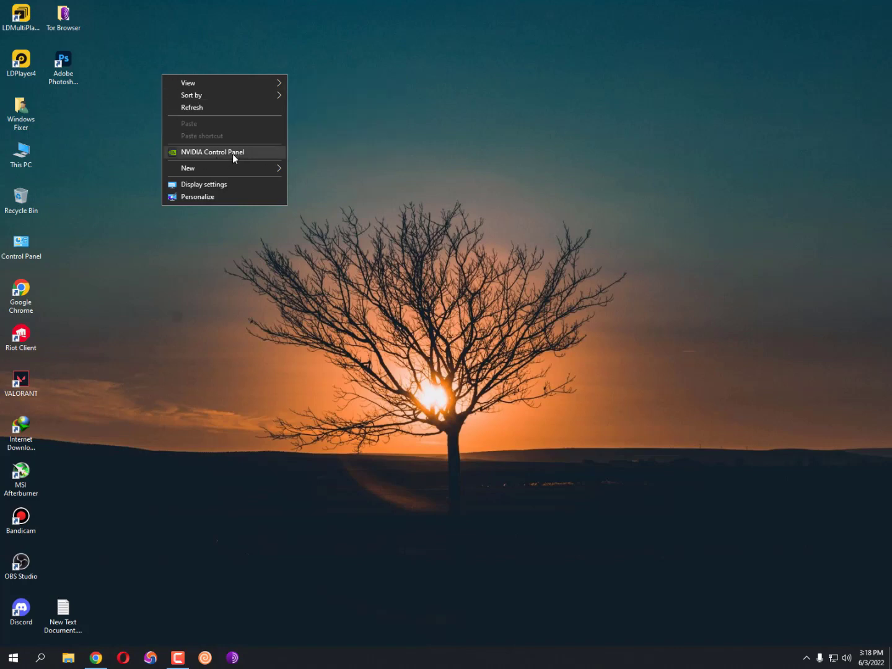
click(249, 152)
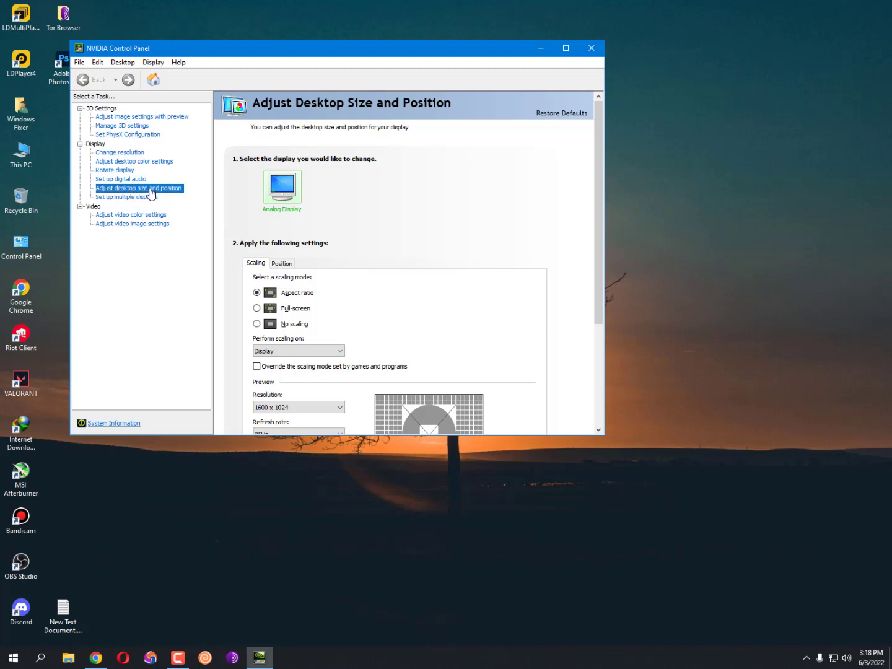
scroll(355, 240, down, 2)
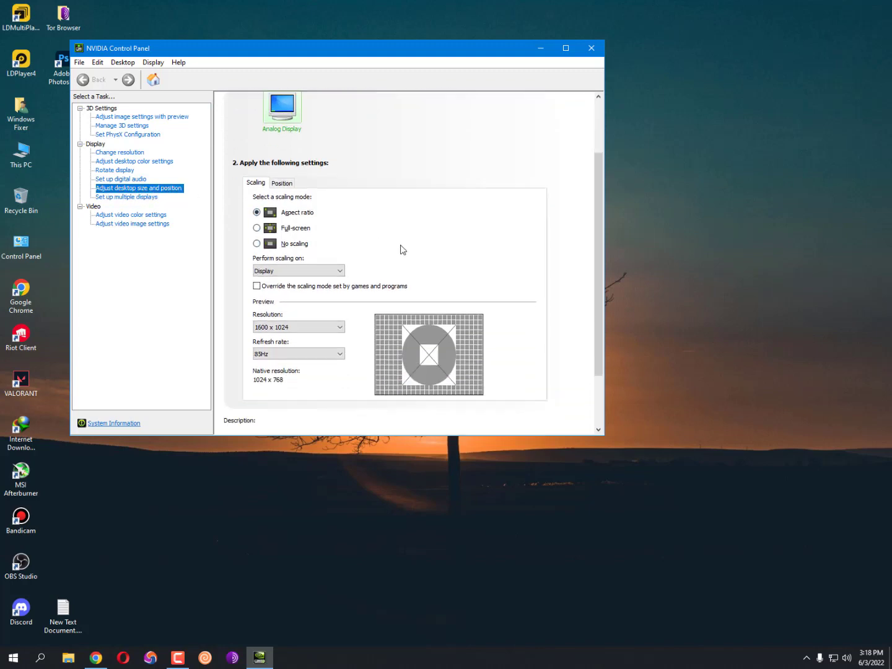
mouse_move(334, 366)
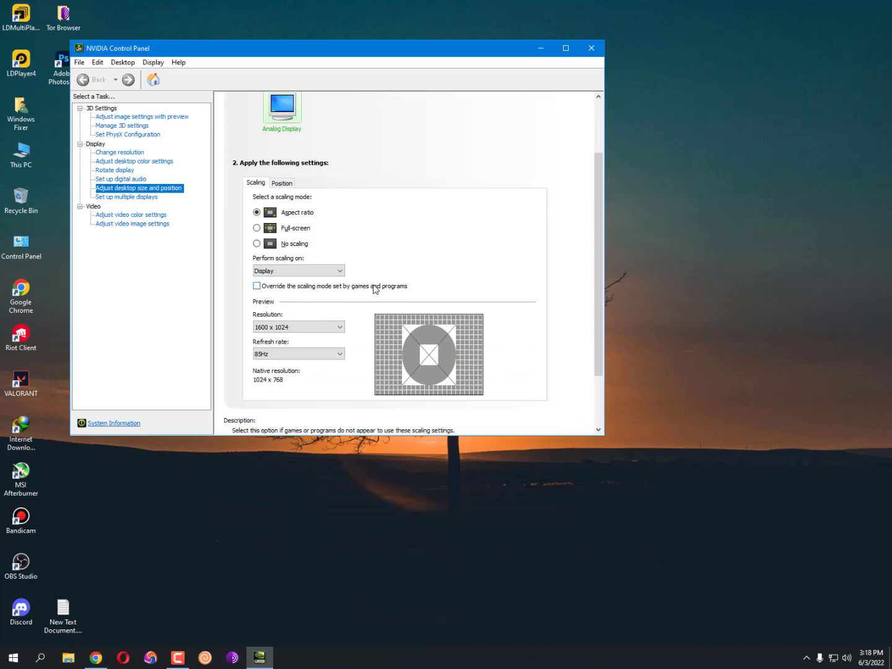
Enable 'Override the scaling mode set by games and programs', apply it and close the panel
click(359, 287)
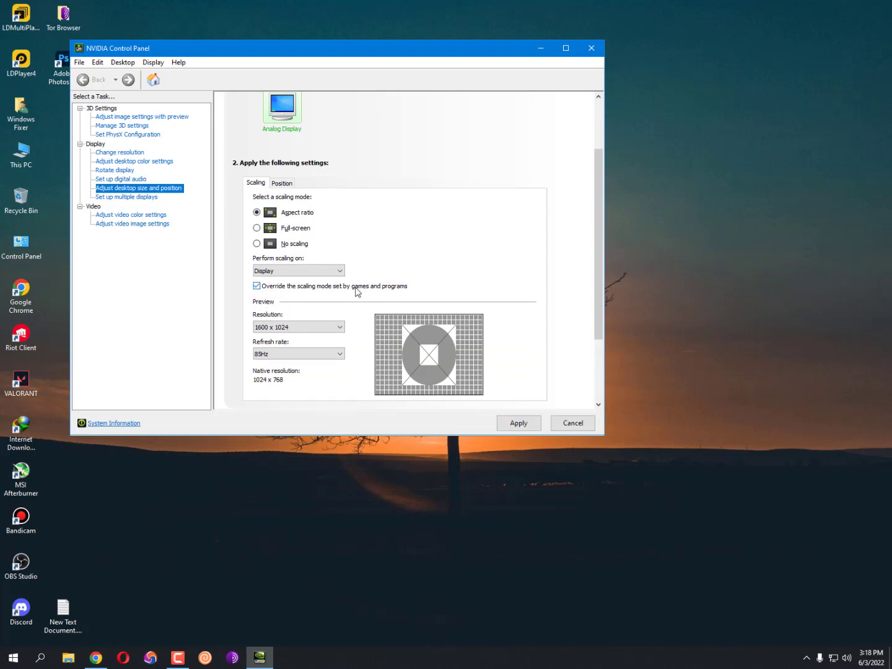
scroll(565, 297, down, 2)
scroll(568, 300, down, 2)
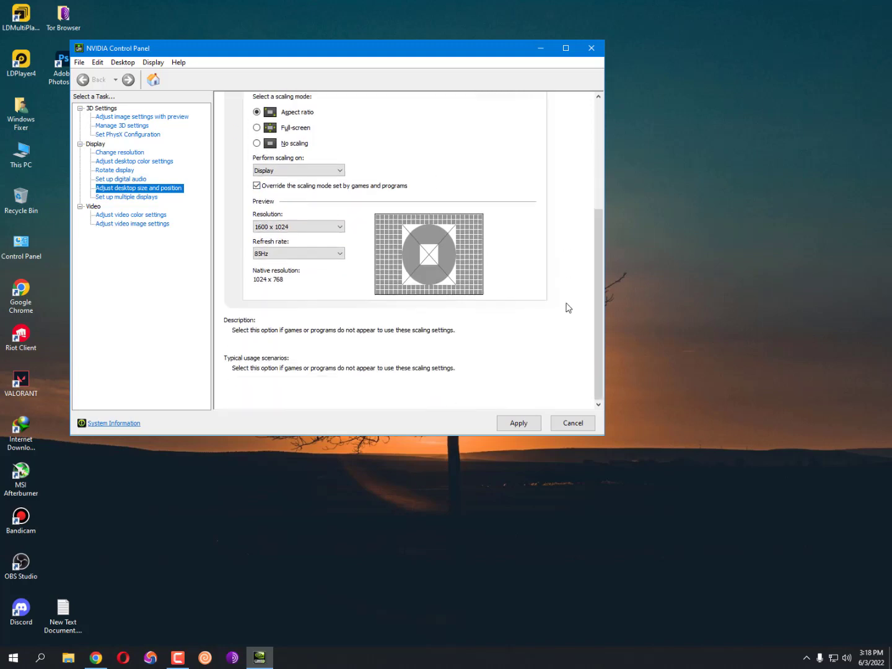
drag(370, 46, 383, 56)
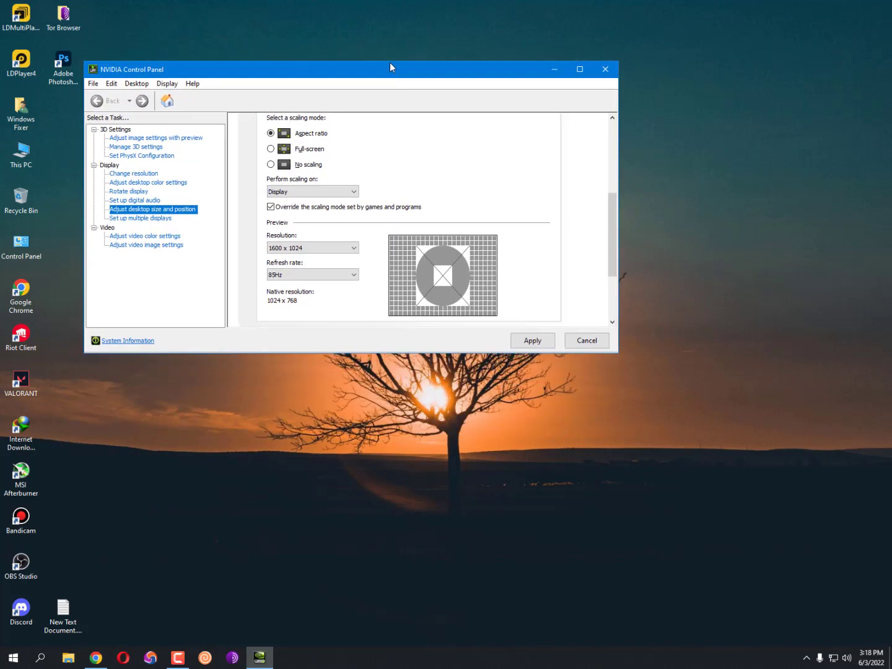
drag(544, 446, 544, 344)
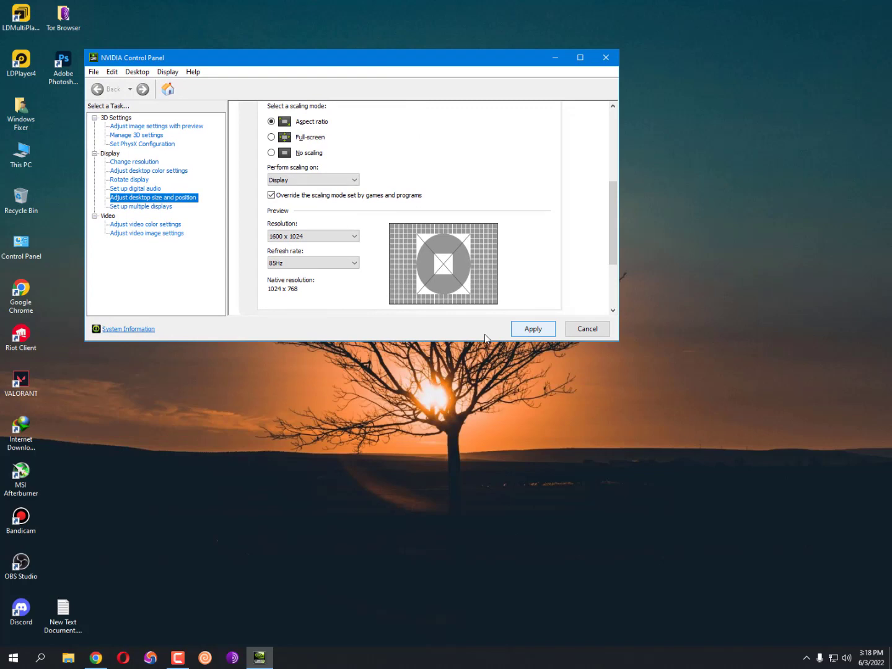
click(525, 332)
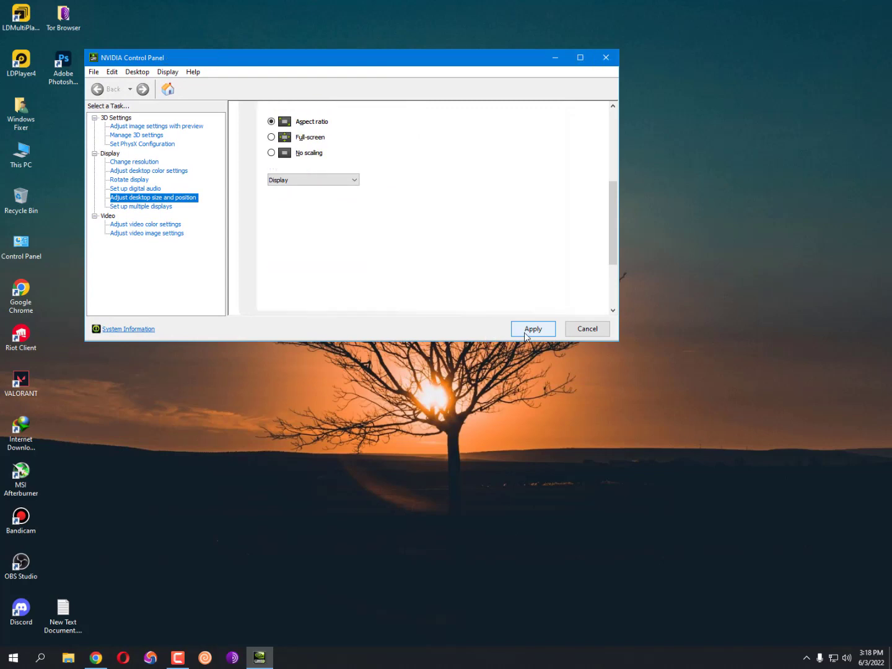
click(605, 57)
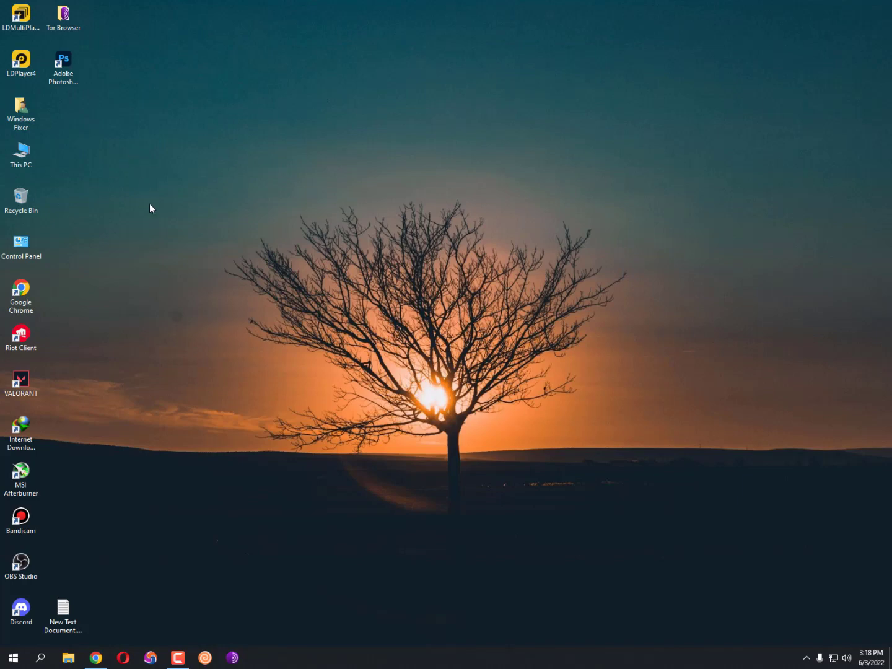
Navigate from the Windows Fixer folder to Documents > Rockstar Games > GTA V
double_click(21, 111)
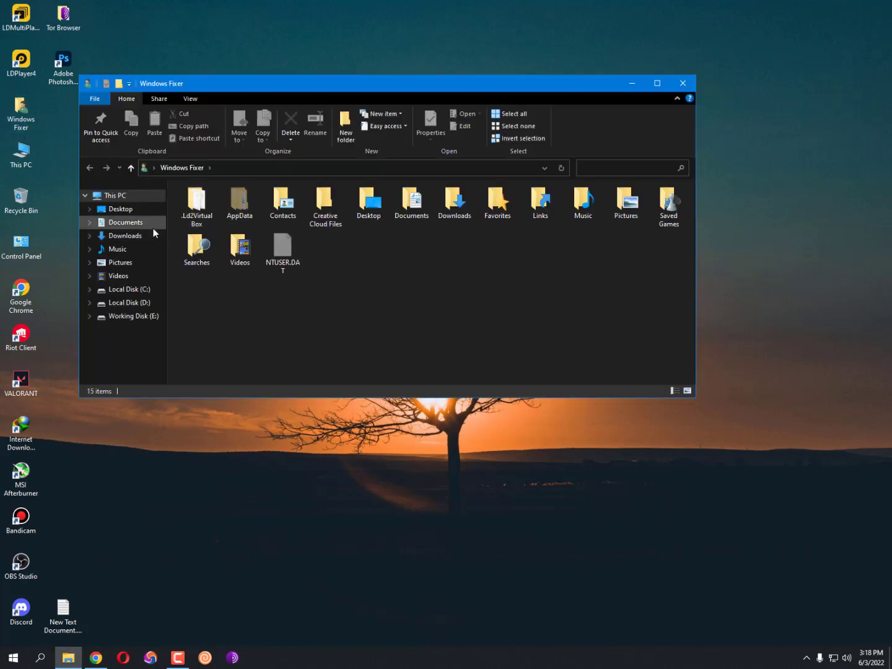
click(125, 221)
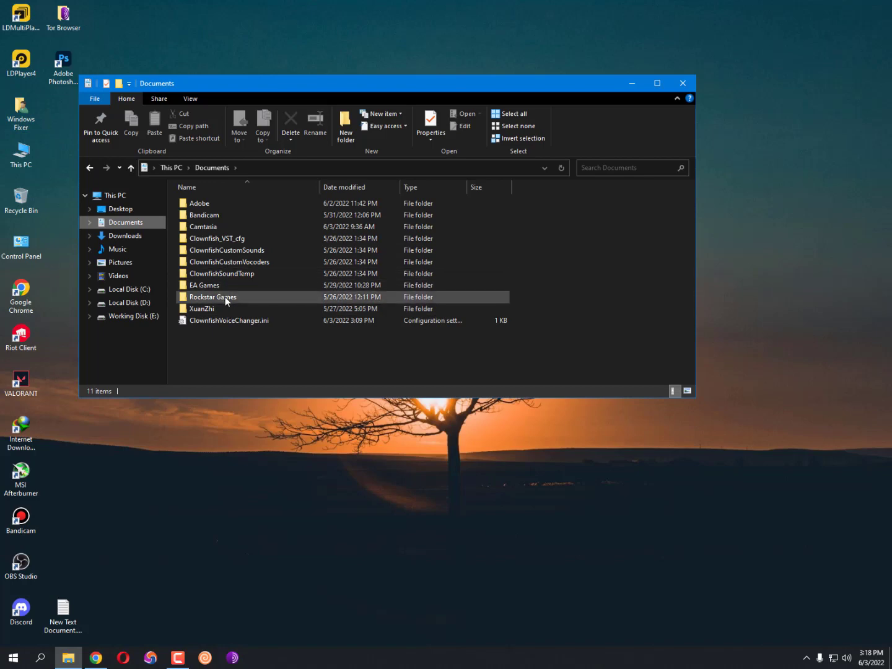
double_click(227, 299)
double_click(206, 204)
Select settings.xml, peek into User Music and return to the GTA V folder
click(217, 216)
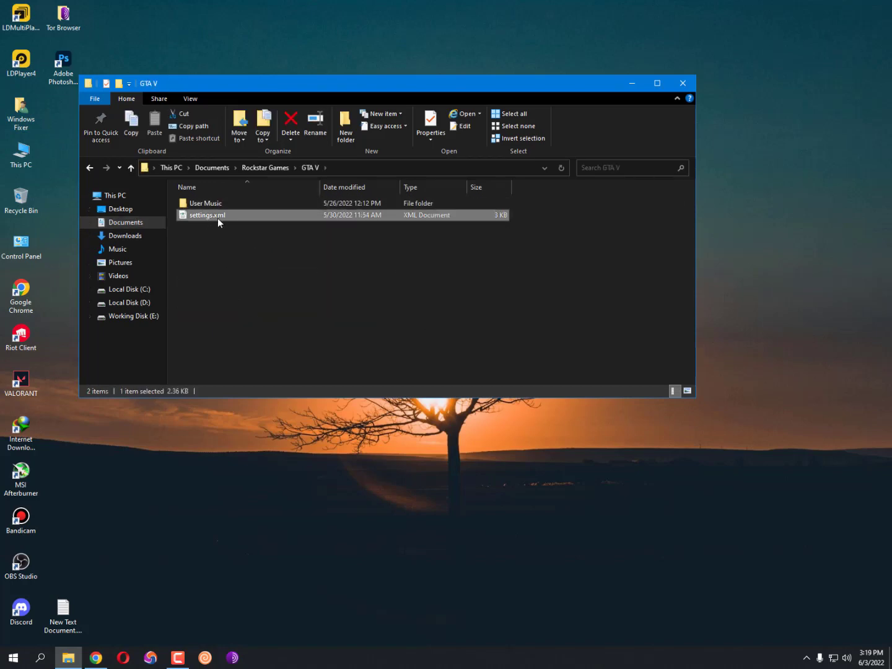
double_click(221, 204)
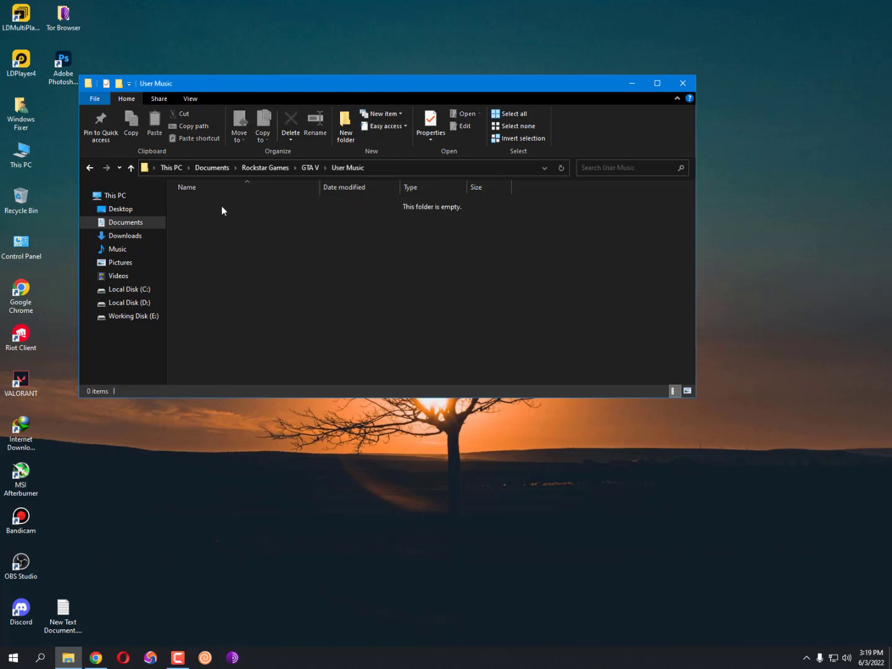
key(alt+Left)
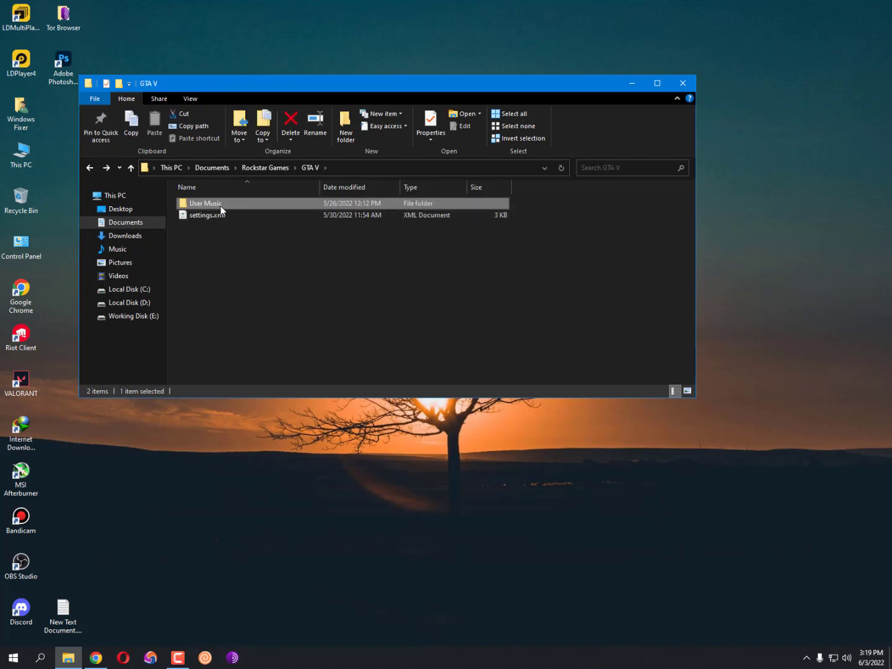
View settings.xml and highlight ScreenWidth 1280 and ScreenHeight 1024 in the video section
double_click(220, 216)
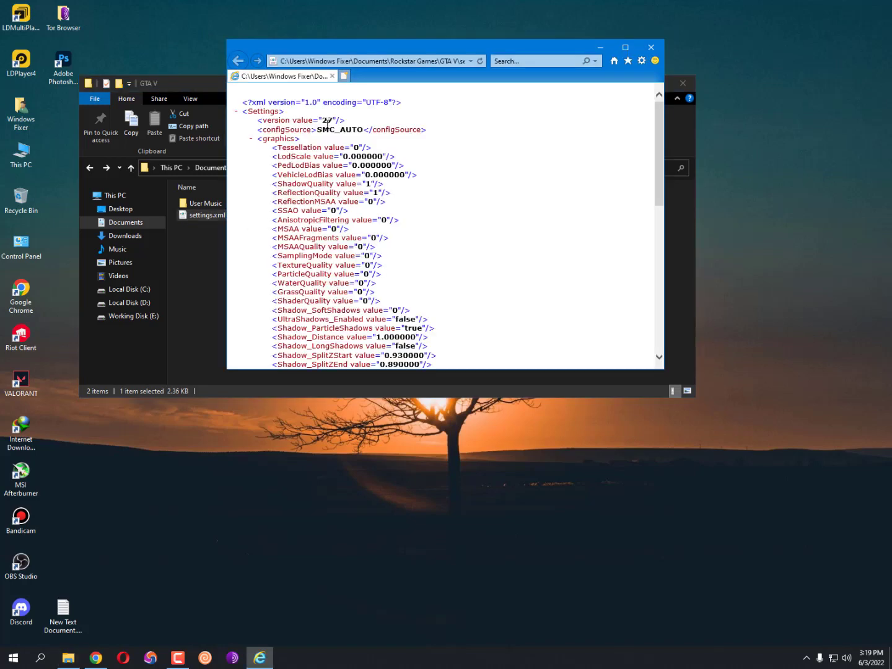
scroll(369, 272, down, 5)
scroll(390, 292, down, 3)
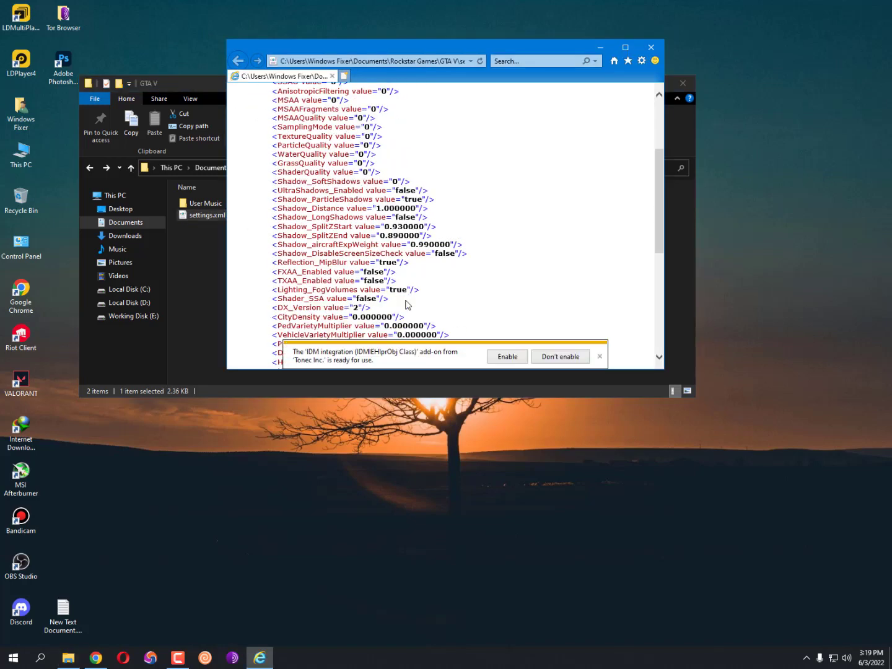
scroll(407, 283, down, 4)
scroll(398, 278, down, 4)
scroll(384, 272, down, 4)
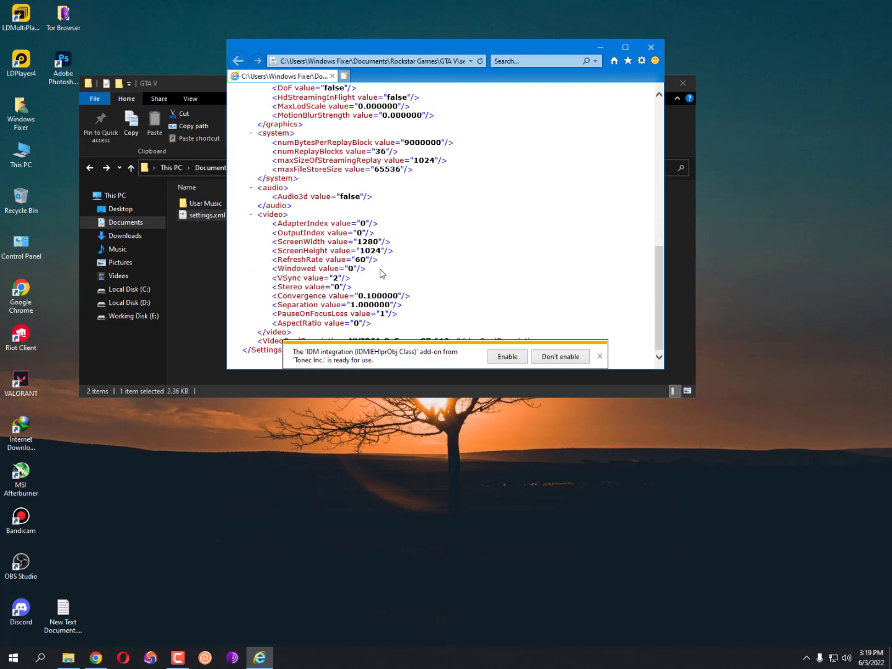
drag(278, 241, 379, 242)
mouse_move(277, 251)
mouse_down()
mouse_move(379, 251)
mouse_move(368, 253)
mouse_up()
click(382, 251)
click(369, 255)
Dismiss the add-on bar, highlight RefreshRate 60 and VSync 2, then close the view
click(585, 357)
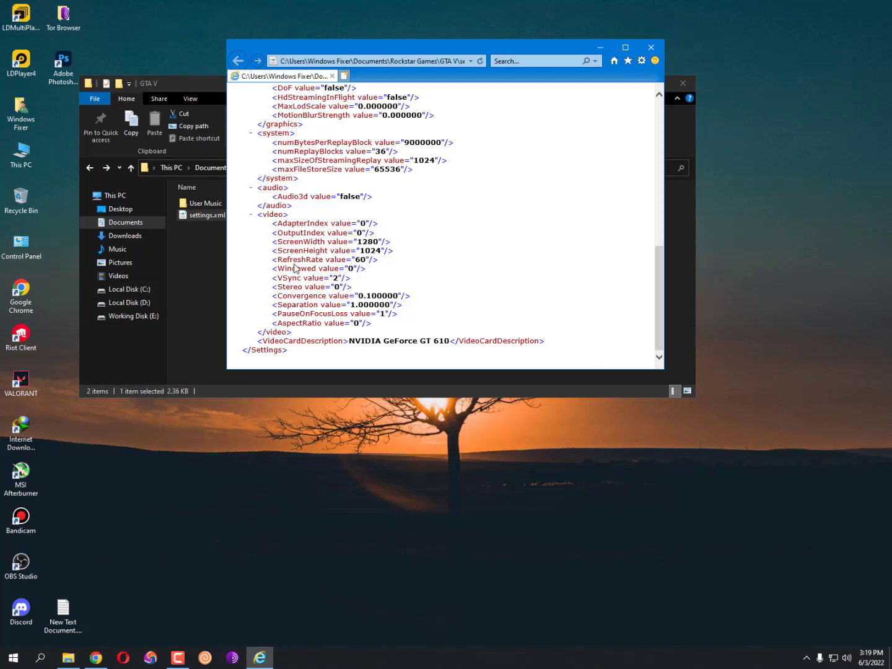
double_click(360, 260)
click(328, 283)
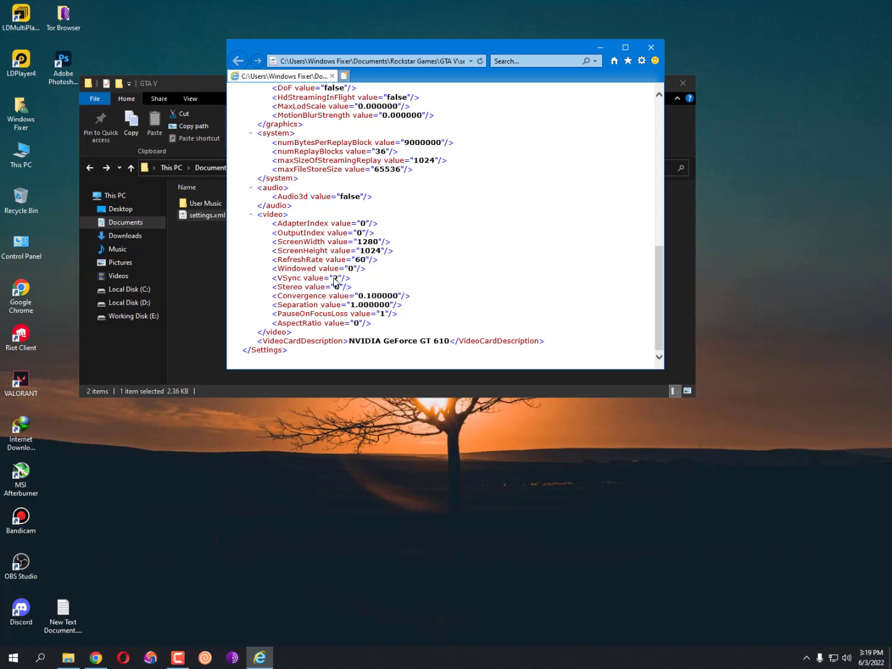
double_click(336, 277)
click(650, 48)
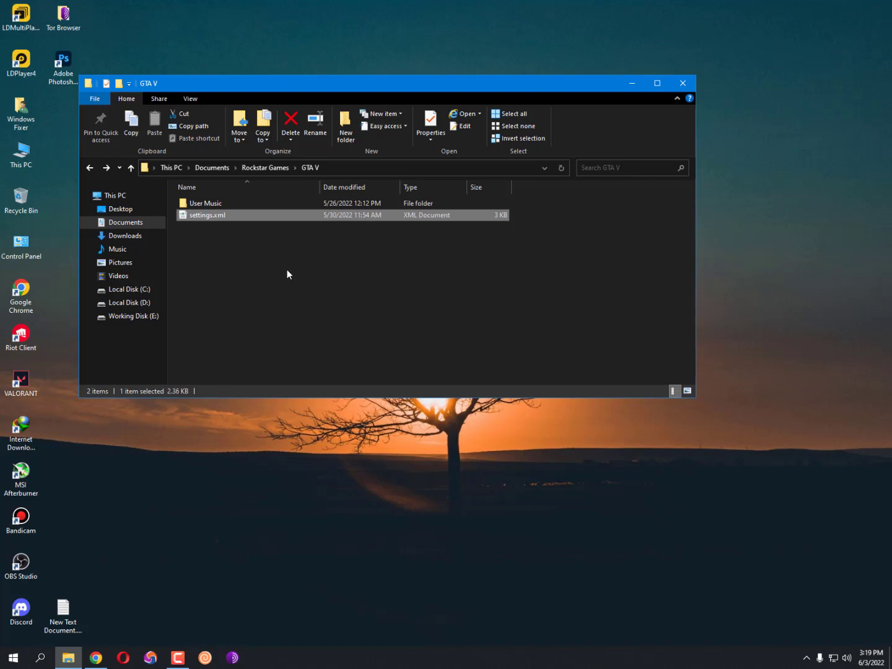
Close the GTA V folder window, leaving the desktop
click(682, 83)
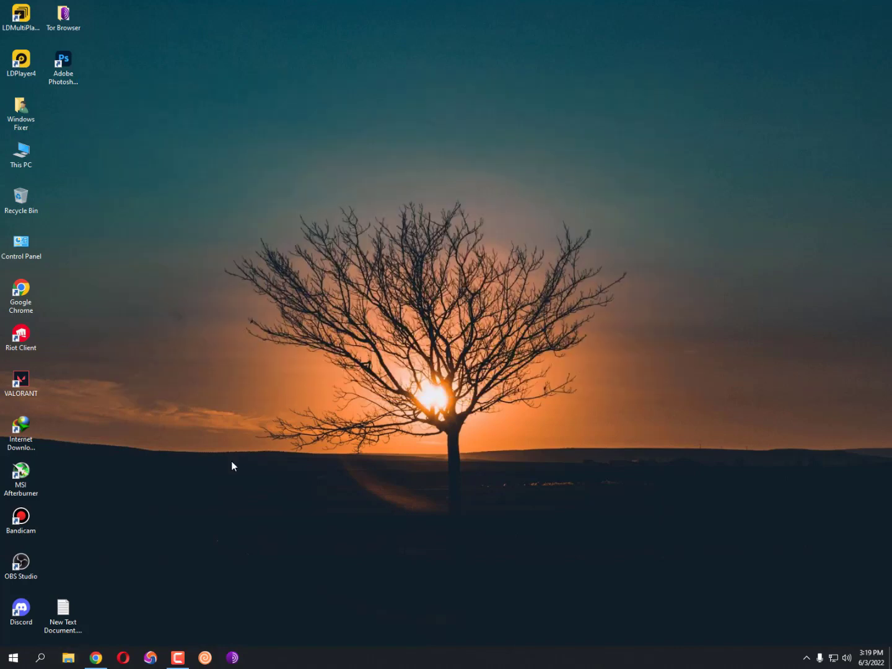